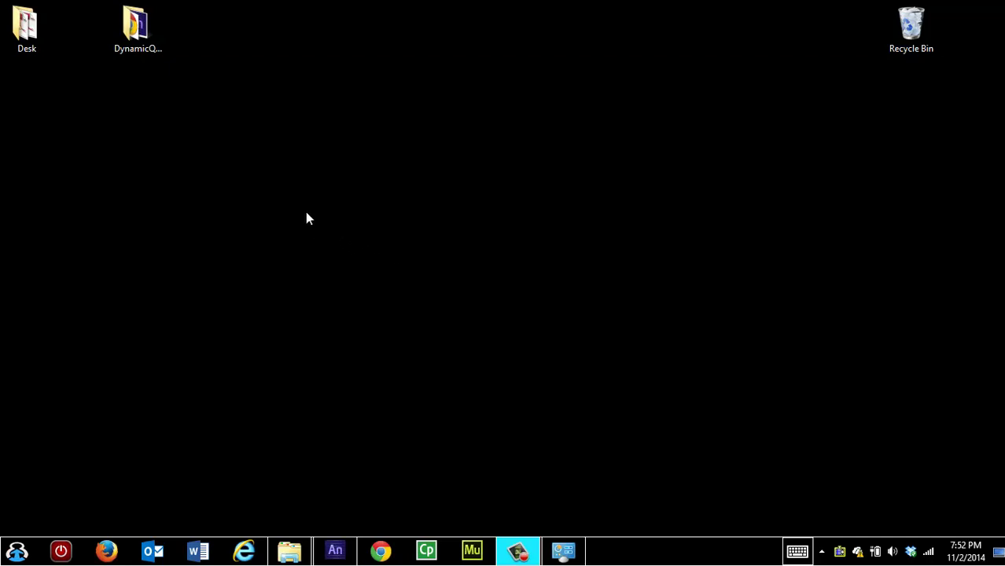
Step: Drag the DynamicQuiz Final folder icon down below the top row of desktop icons
{"action": "left_click_drag", "start_coordinate": [135, 28], "coordinate": [140, 110]}
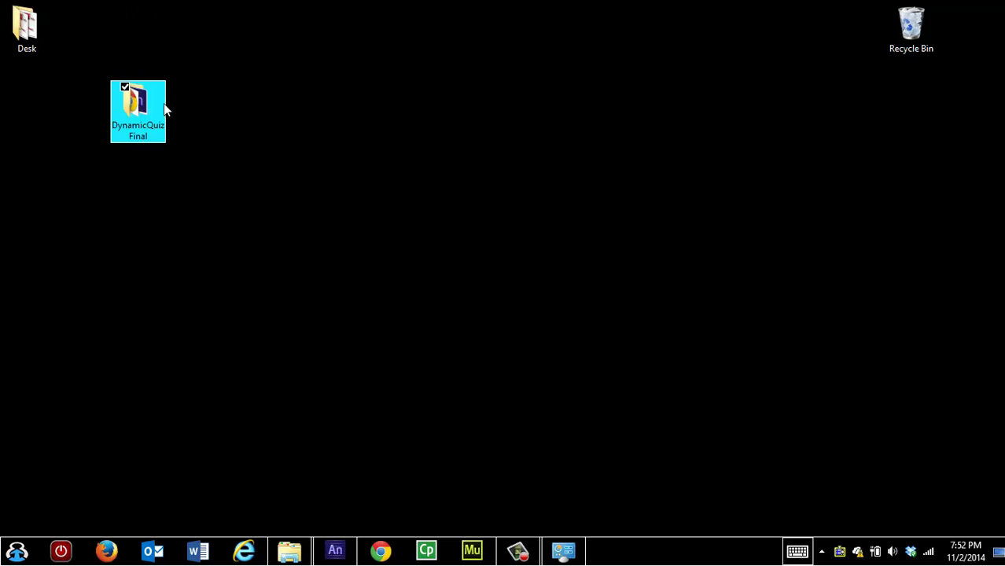
Step: Open DynamicQuiz Final, go into its data folder, and select the quiz JSON file
{"action": "double_click", "coordinate": [140, 110]}
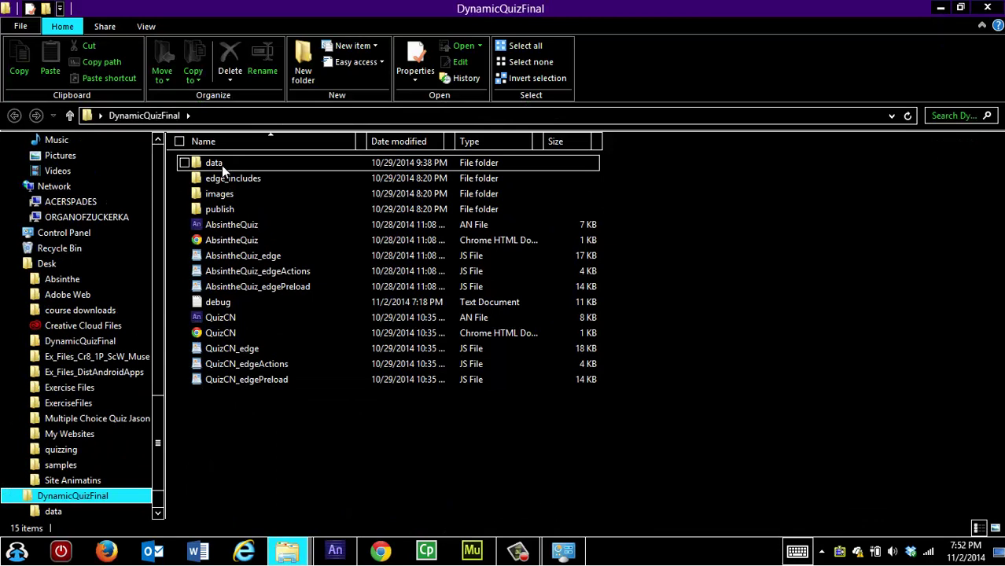
{"action": "mouse_move", "coordinate": [221, 165]}
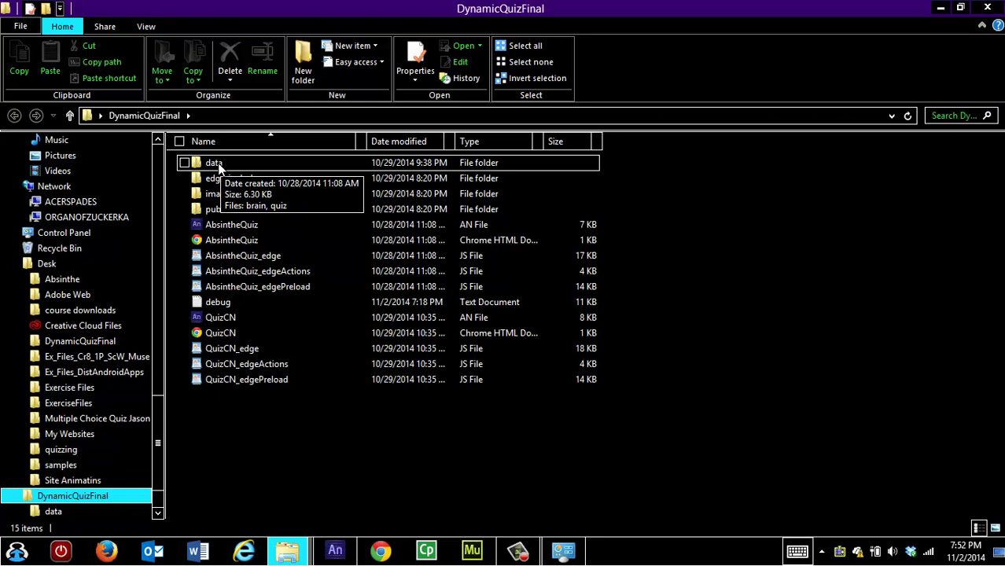
{"action": "double_click", "coordinate": [217, 163]}
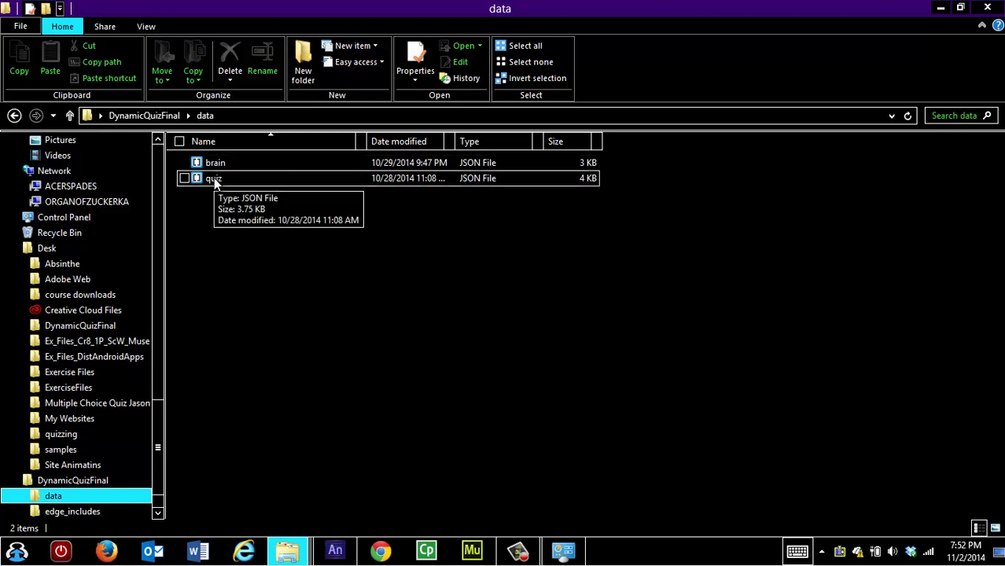
{"action": "left_click", "coordinate": [214, 178]}
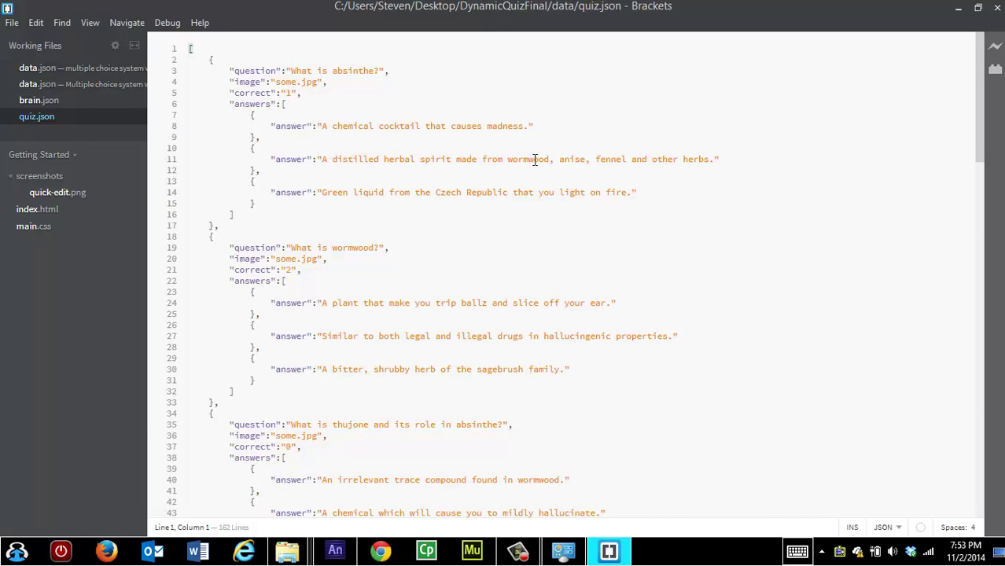
{"action": "scroll", "coordinate": [397, 241], "scroll_direction": "down", "scroll_amount": 1}
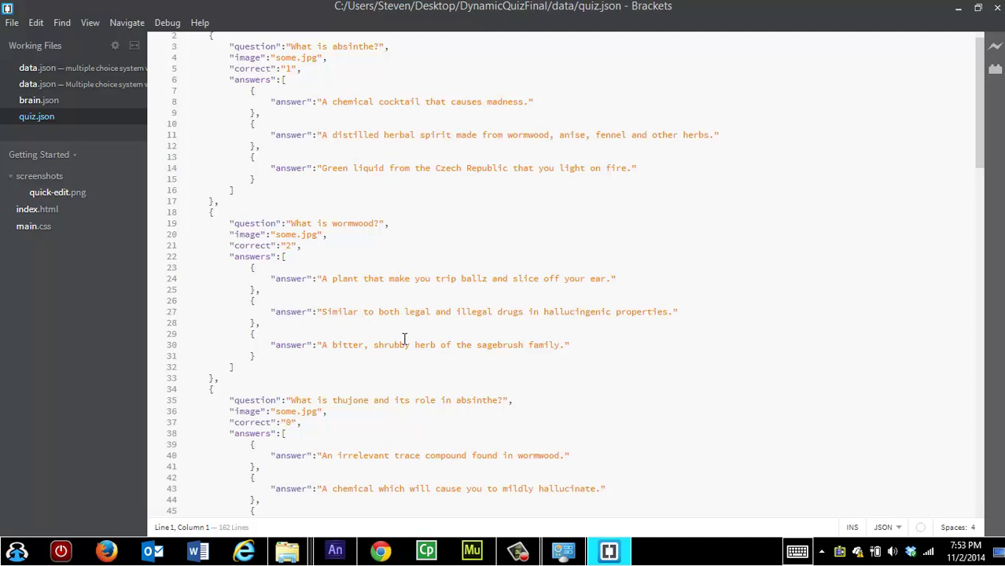
{"action": "scroll", "coordinate": [588, 271], "scroll_direction": "down", "scroll_amount": 2}
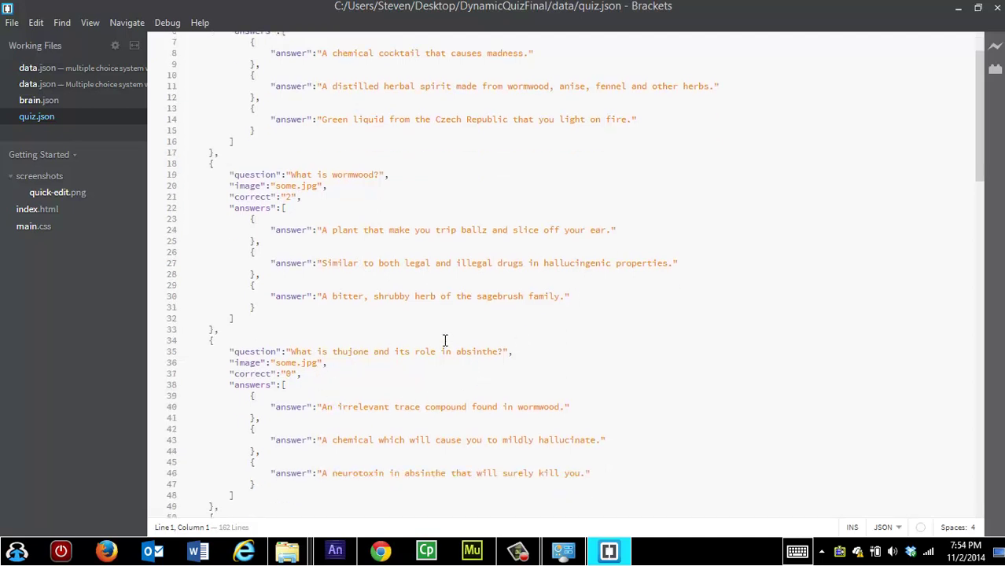
{"action": "scroll", "coordinate": [408, 211], "scroll_direction": "up", "scroll_amount": 3}
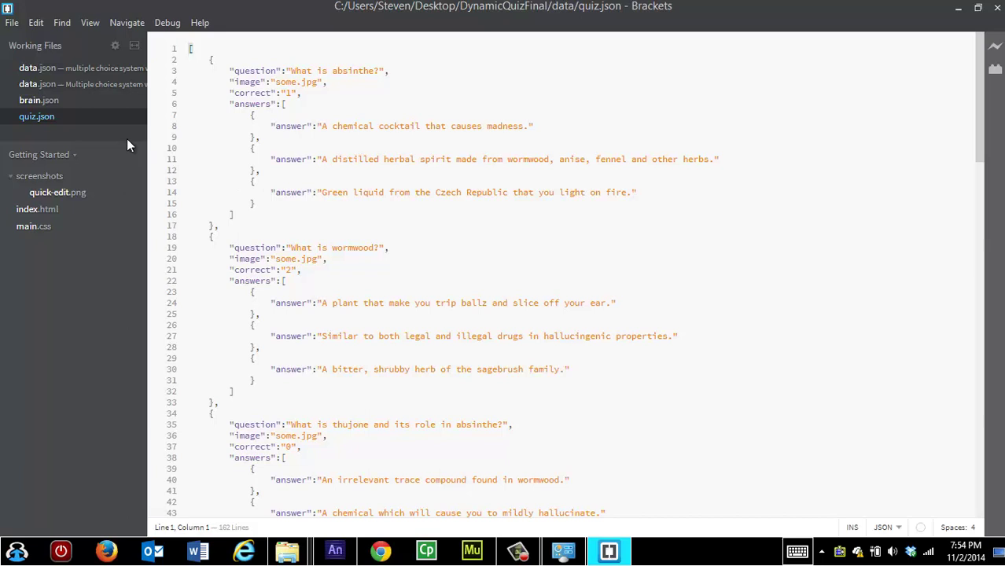
Step: Show brain.json in Brackets and scroll through its brain-anatomy questions back to the top
{"action": "left_click", "coordinate": [33, 102]}
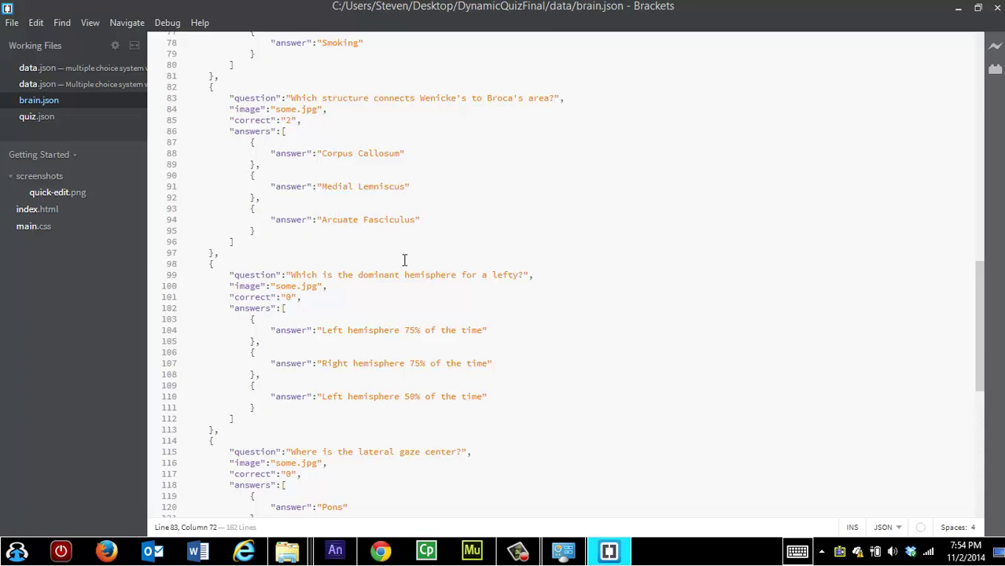
{"action": "scroll", "coordinate": [550, 319], "scroll_direction": "down", "scroll_amount": 2}
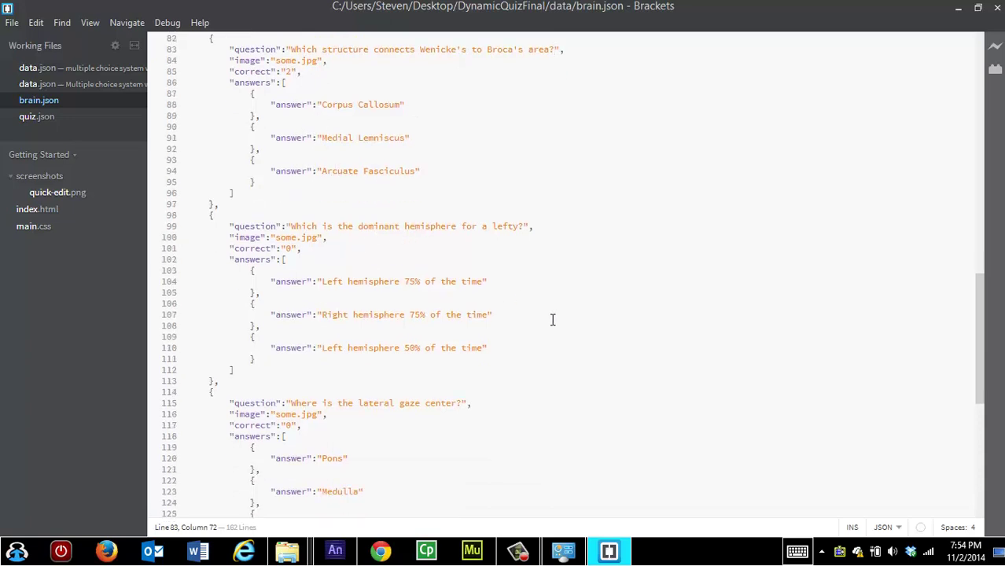
{"action": "scroll", "coordinate": [552, 314], "scroll_direction": "up", "scroll_amount": 4}
{"action": "scroll", "coordinate": [551, 291], "scroll_direction": "up", "scroll_amount": 18}
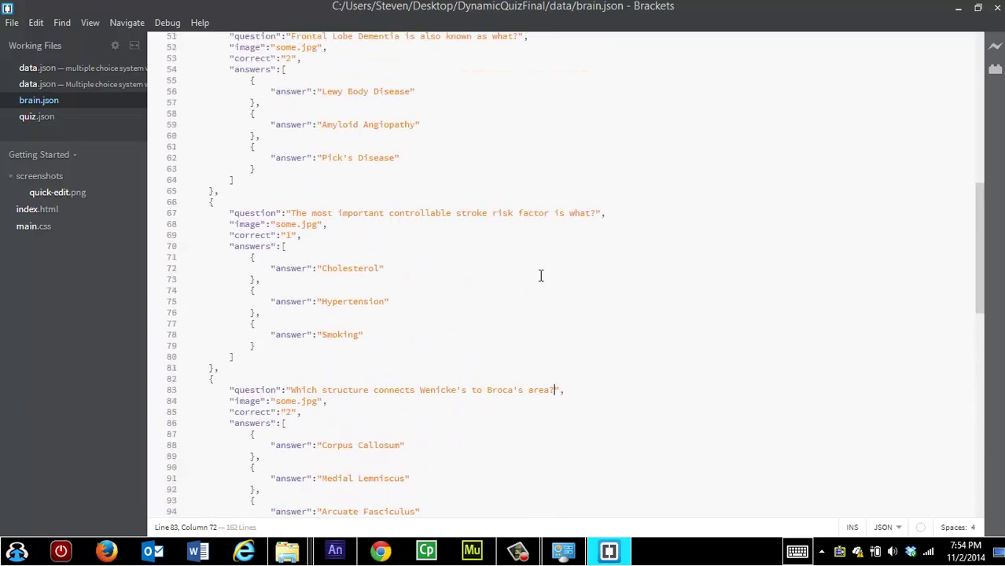
{"action": "scroll", "coordinate": [548, 259], "scroll_direction": "up", "scroll_amount": 6}
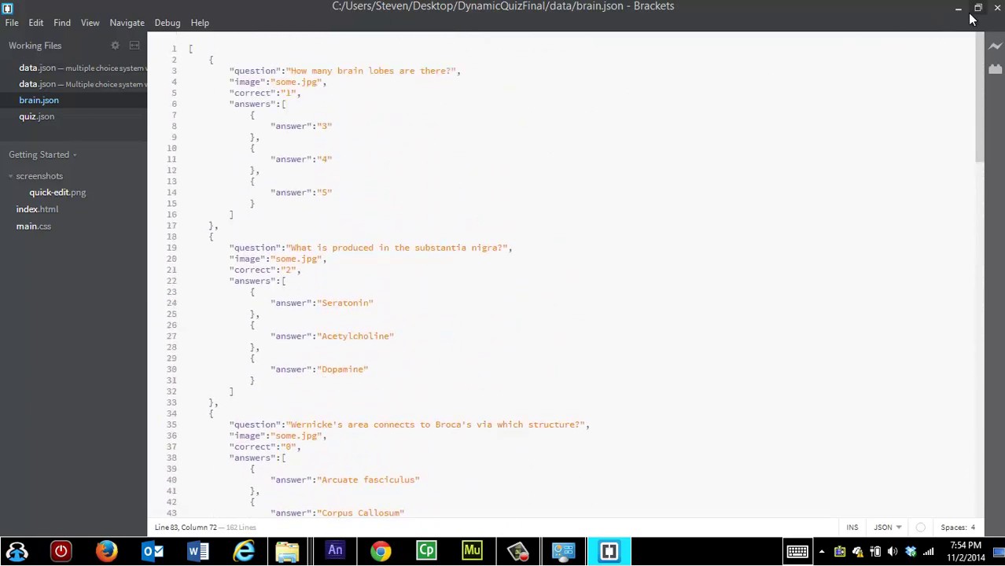
Step: Close Brackets and the File Explorer data window
{"action": "left_click", "coordinate": [995, 8]}
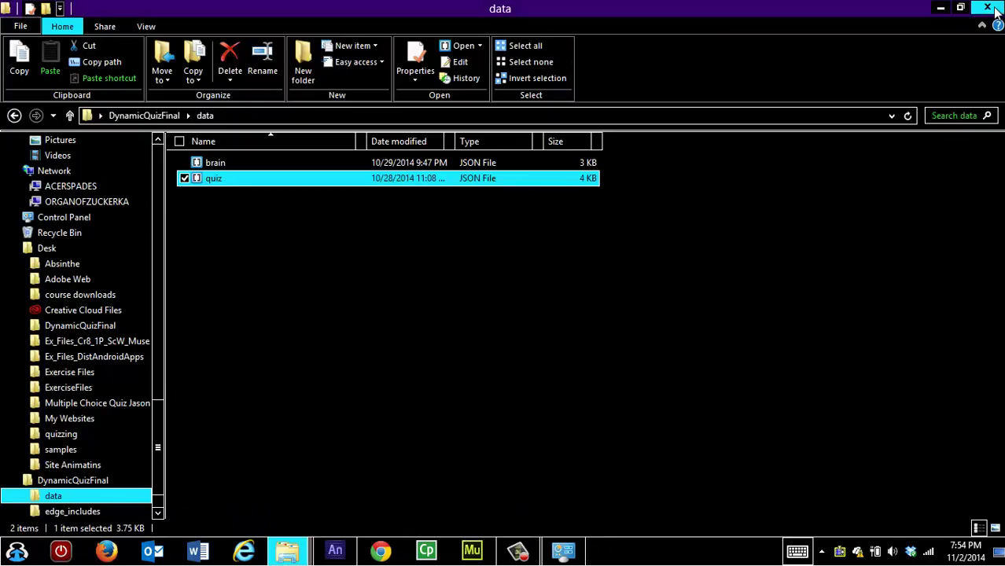
{"action": "left_click", "coordinate": [988, 8]}
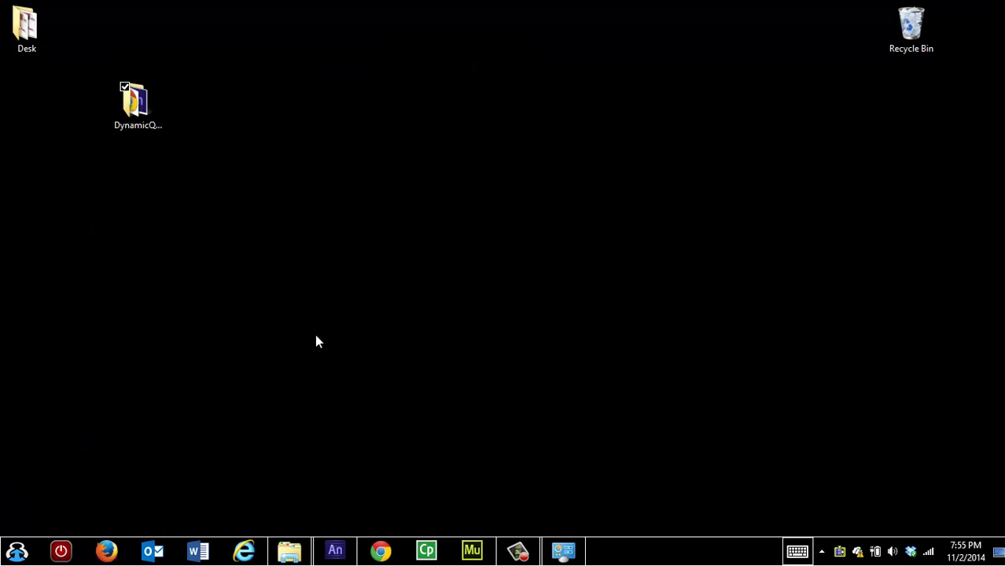
Step: Restore Edge Animate with AbsintheQuiz.html and select the Stage in the Timeline
{"action": "left_click", "coordinate": [338, 546]}
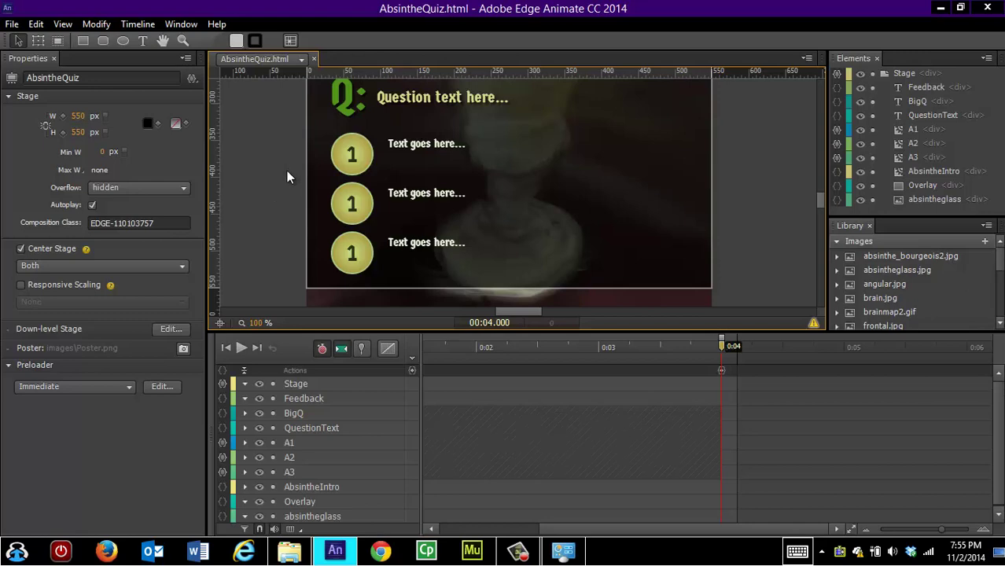
{"action": "left_click", "coordinate": [299, 383]}
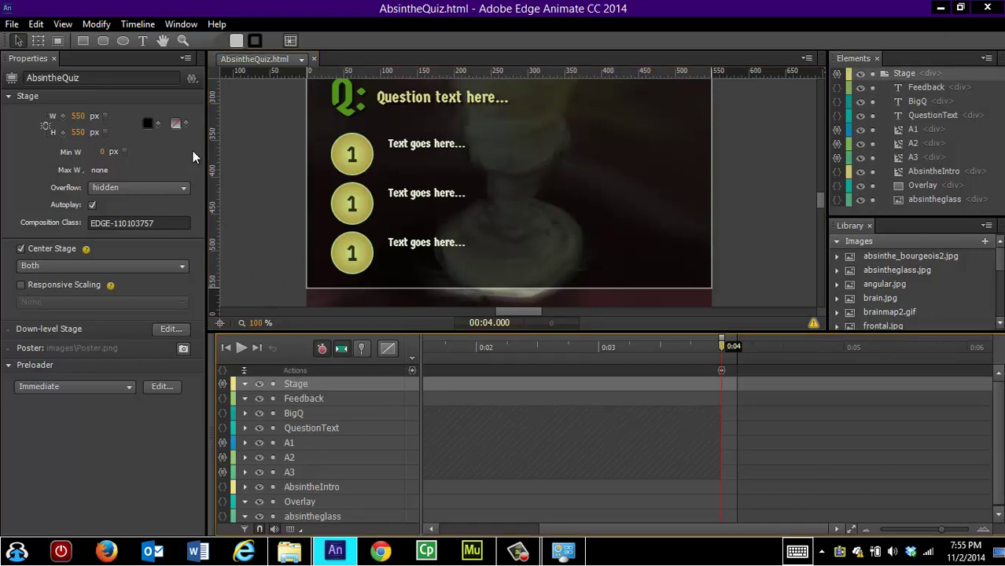
Step: View AbsintheQuiz's expanded Stage compositionReady code, which loads data/quiz.json via getJSON
{"action": "left_click", "coordinate": [190, 78]}
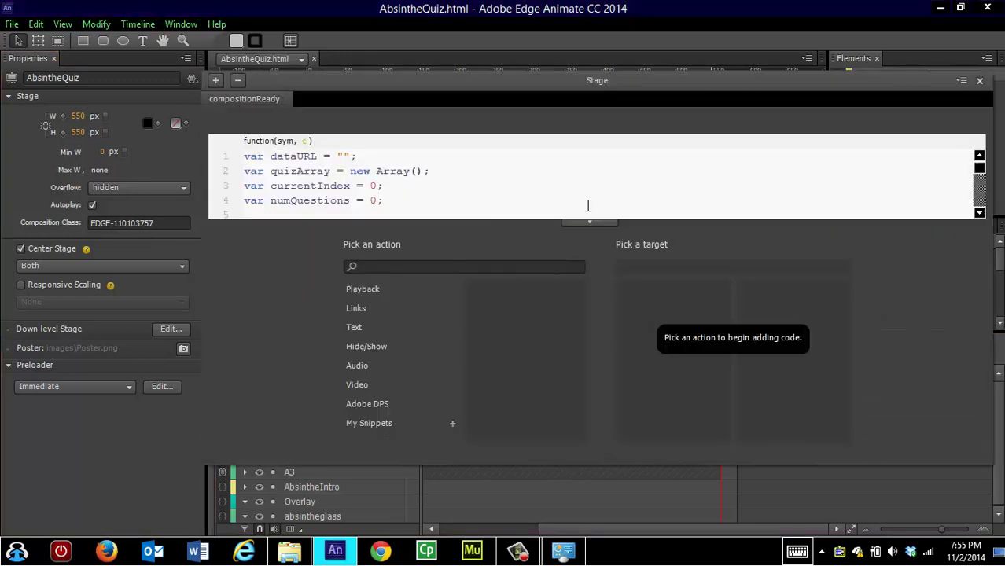
{"action": "left_click", "coordinate": [593, 225]}
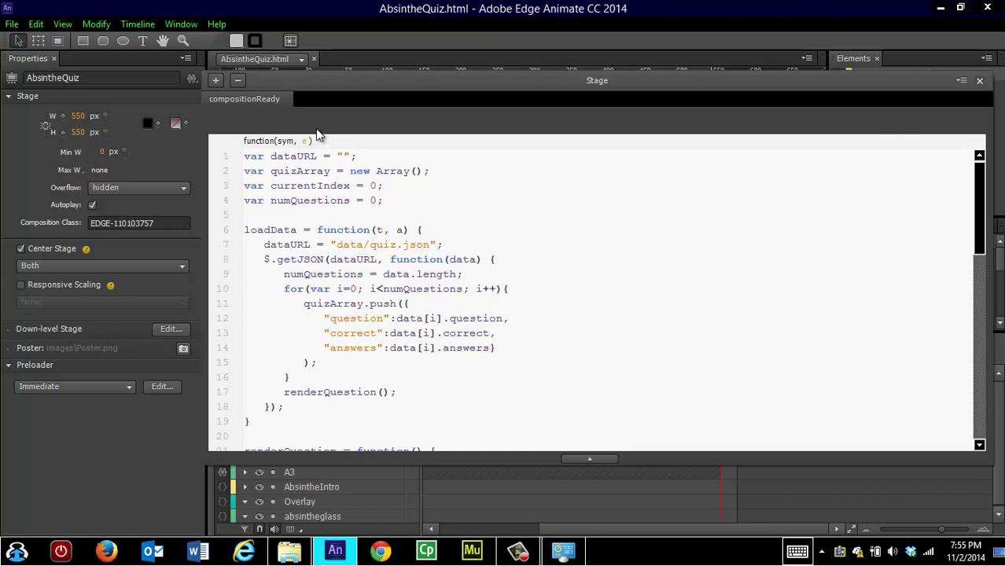
{"action": "left_click", "coordinate": [302, 60]}
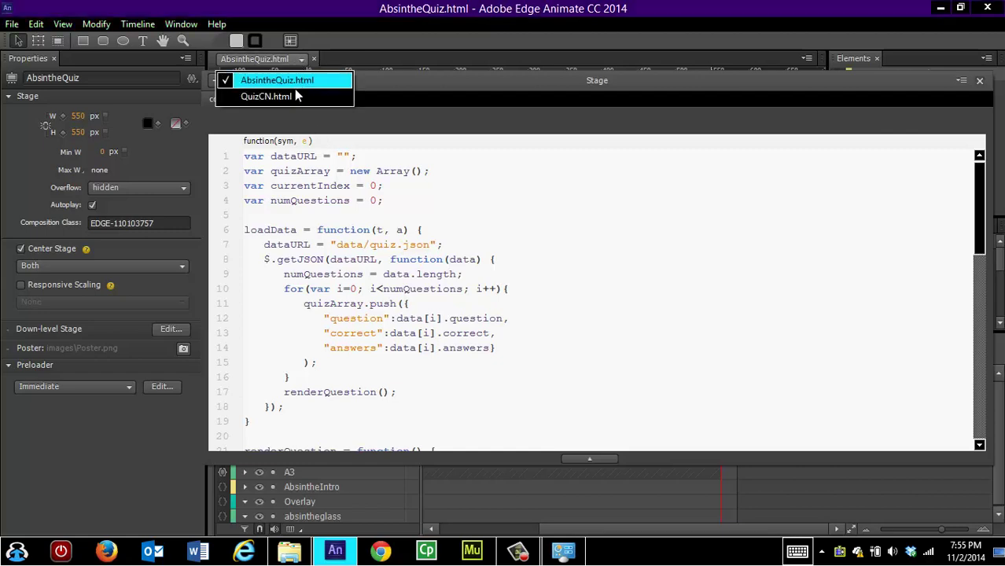
Step: Switch to QuizCN.html and view its Stage compositionReady code loading data/brain.json
{"action": "left_click", "coordinate": [291, 94]}
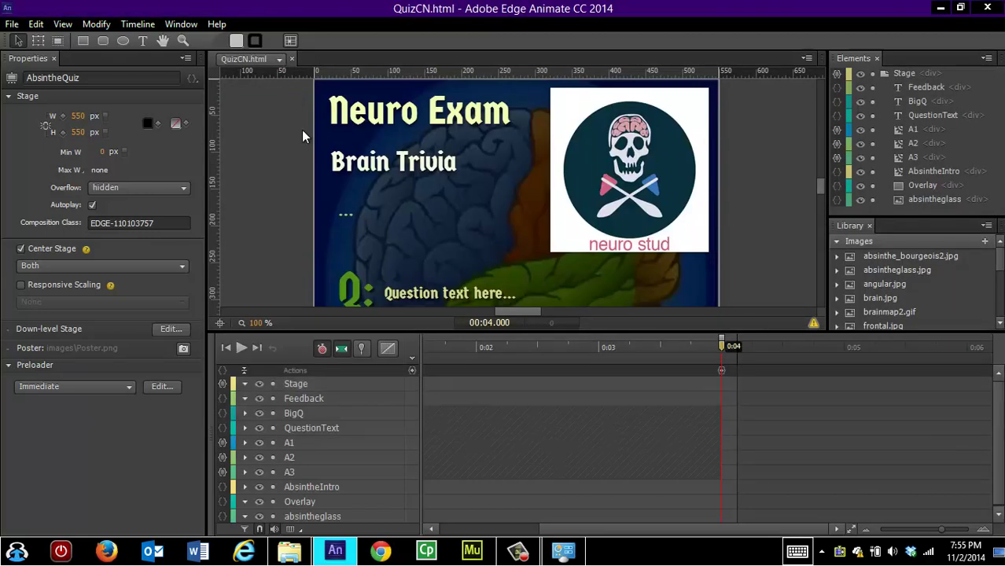
{"action": "left_click", "coordinate": [295, 382]}
{"action": "left_click", "coordinate": [192, 78]}
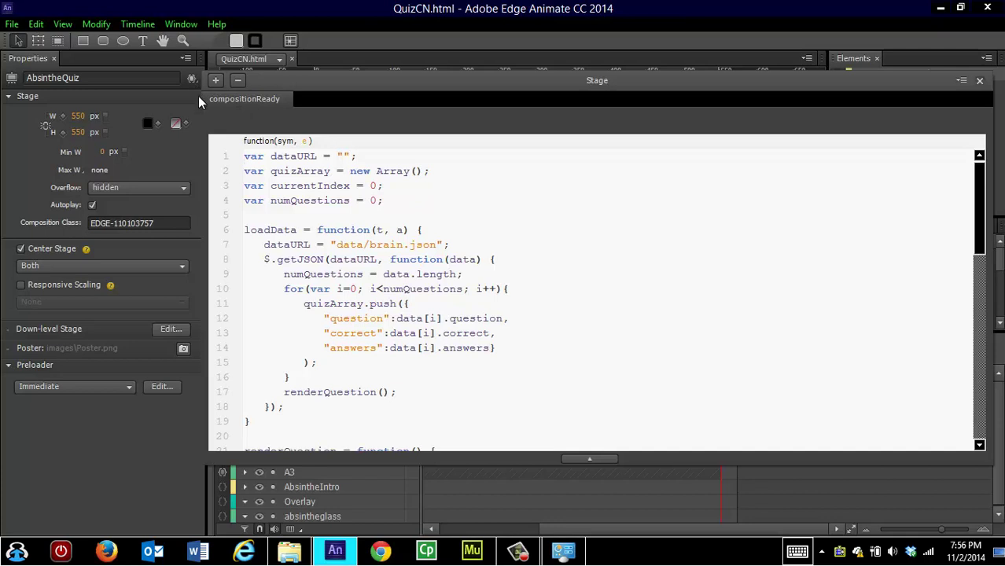
{"action": "left_click", "coordinate": [586, 459]}
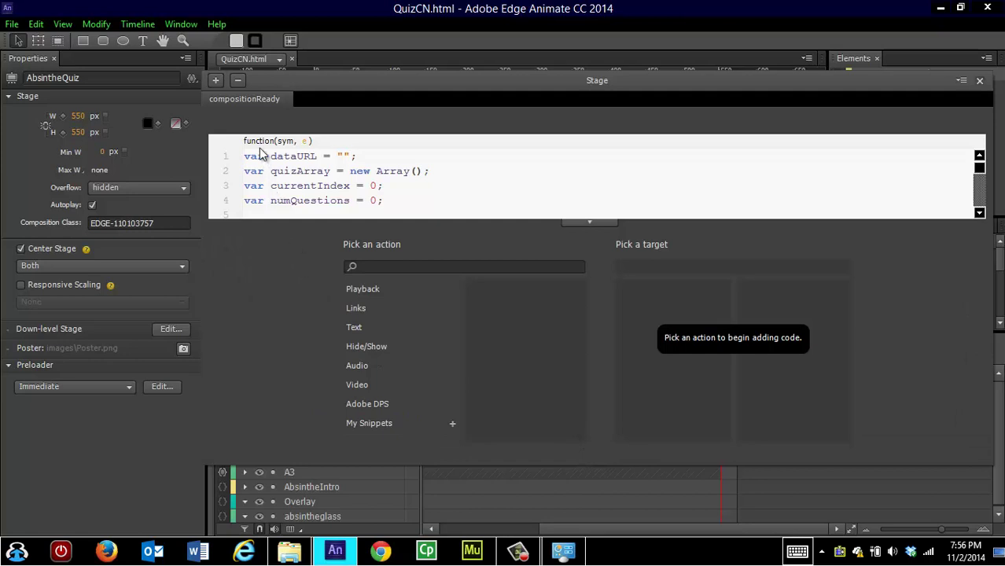
Step: Close the code editor and switch back to the AbsintheQuiz.html document
{"action": "left_click", "coordinate": [980, 83]}
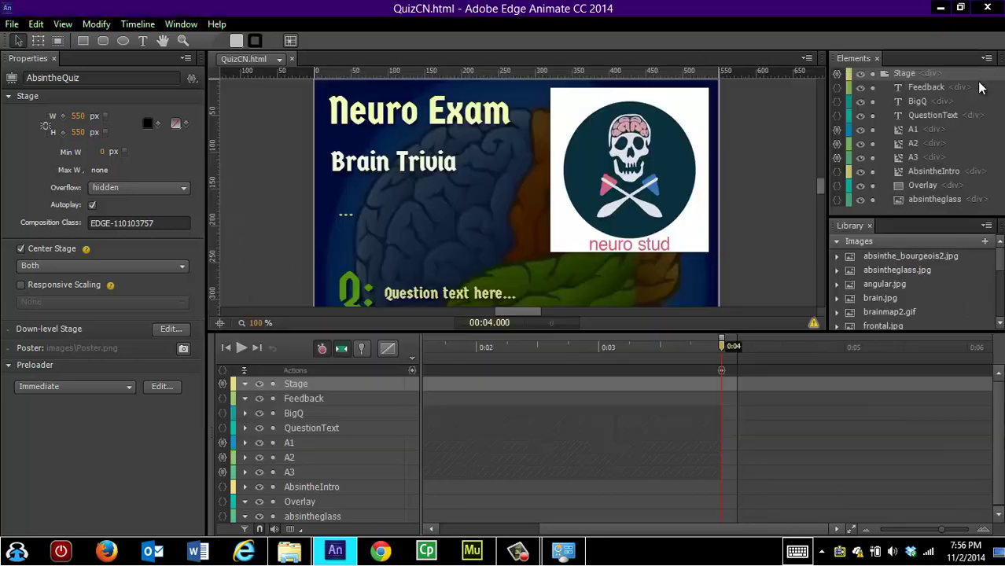
{"action": "left_click", "coordinate": [279, 63]}
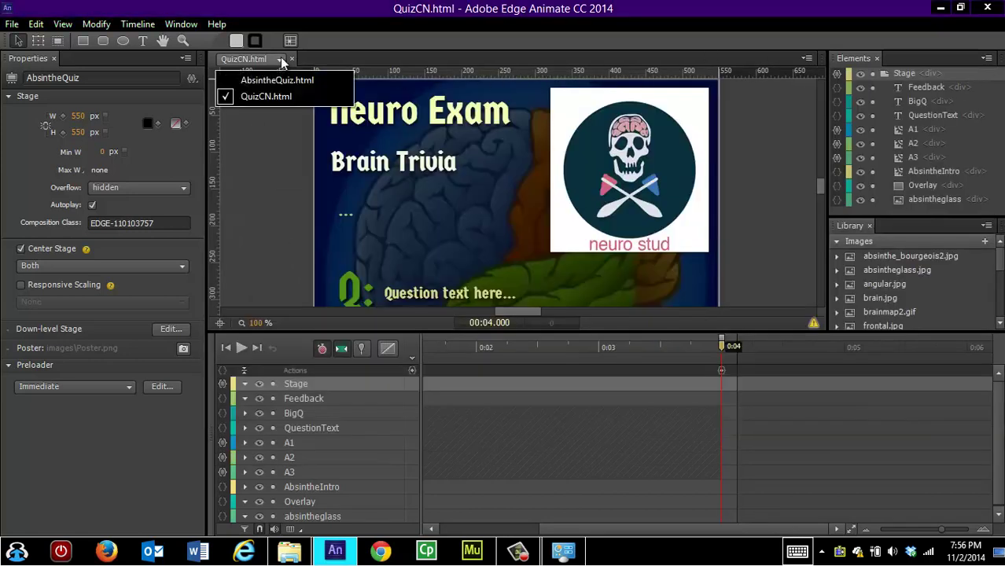
{"action": "left_click", "coordinate": [277, 74]}
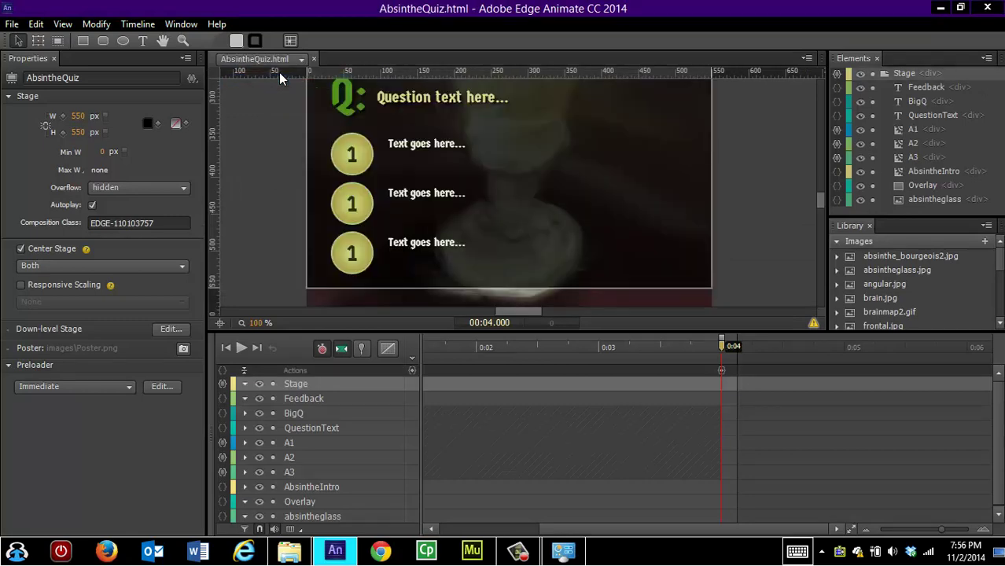
{"action": "scroll", "coordinate": [622, 235], "scroll_direction": "up", "scroll_amount": 1}
{"action": "scroll", "coordinate": [633, 228], "scroll_direction": "down", "scroll_amount": 1}
{"action": "scroll", "coordinate": [733, 197], "scroll_direction": "up", "scroll_amount": 2}
{"action": "scroll", "coordinate": [732, 192], "scroll_direction": "up", "scroll_amount": 8}
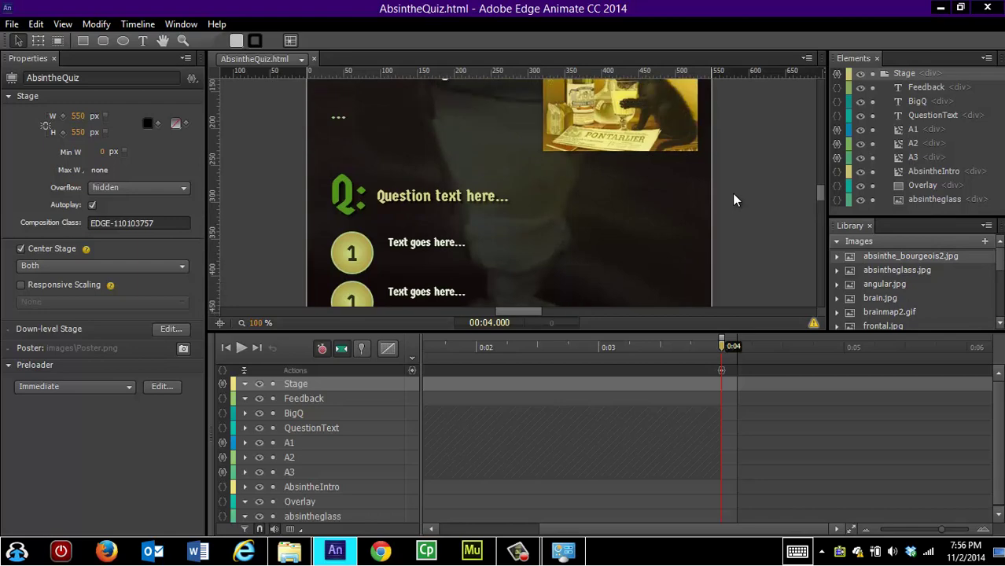
Step: Open the AbsintheIntro symbol and select its absinthe_bourgeois image (images/absinthe_bourgeois2.jpg)
{"action": "left_click", "coordinate": [620, 194]}
{"action": "double_click", "coordinate": [619, 193]}
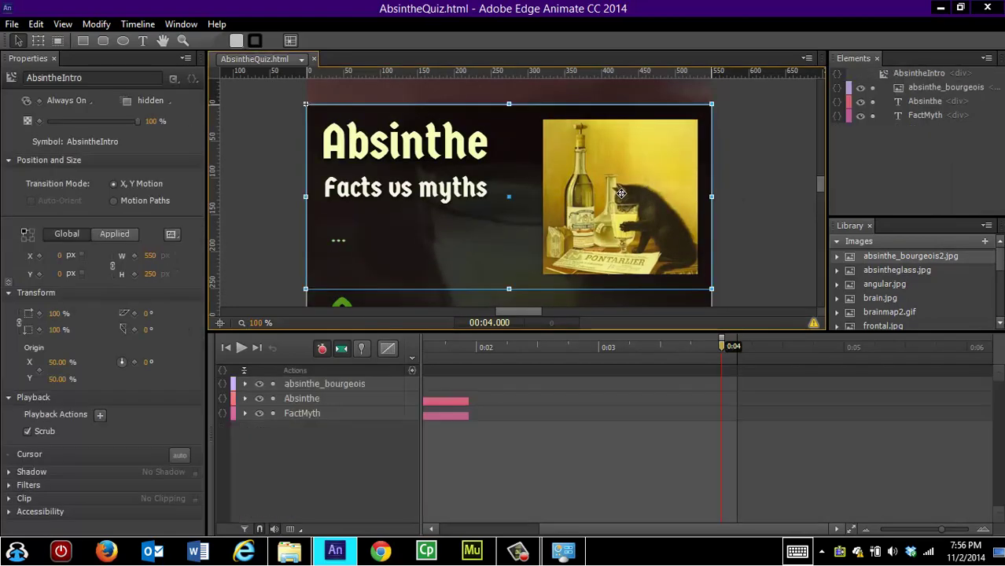
{"action": "left_click", "coordinate": [621, 193]}
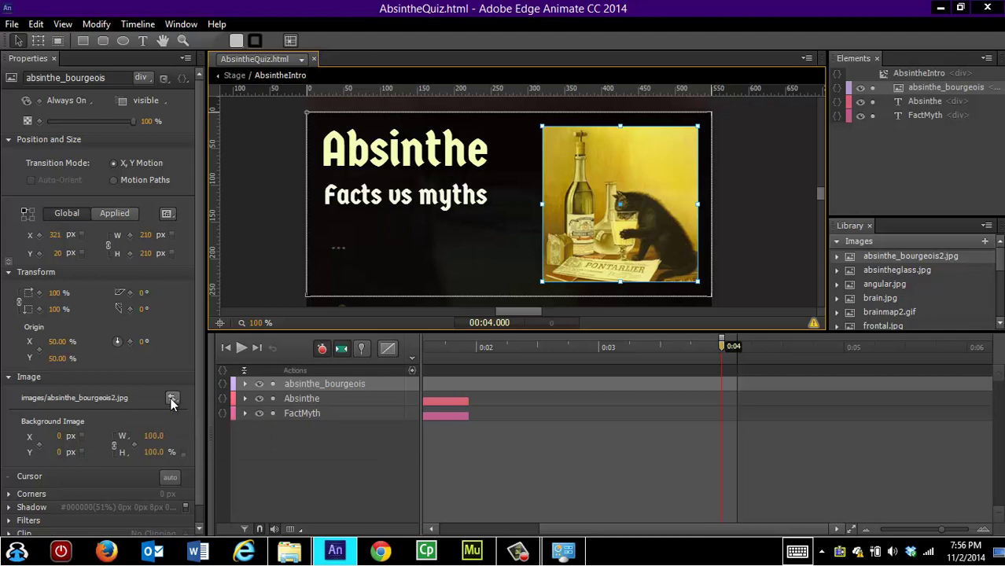
{"action": "left_click", "coordinate": [302, 60]}
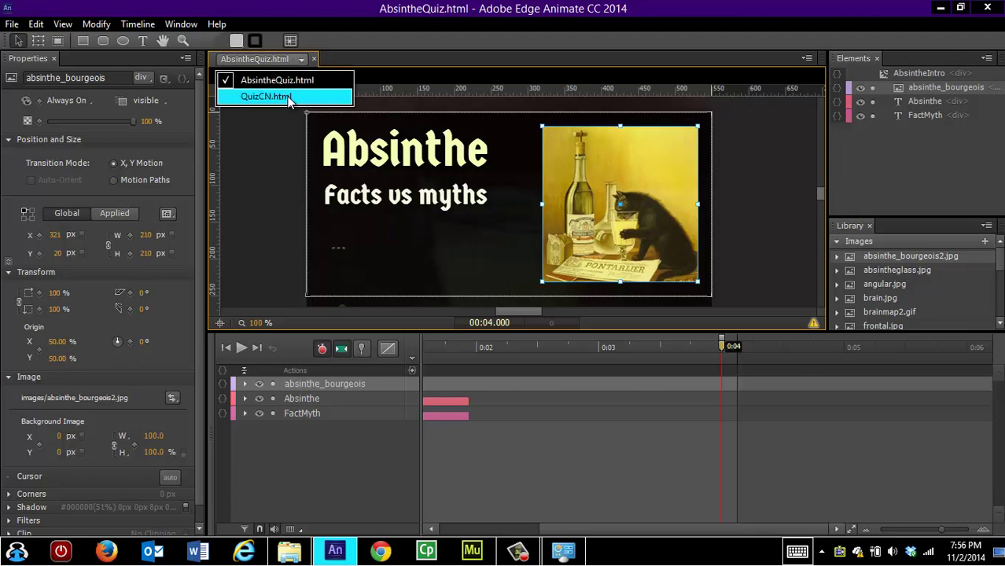
Step: Switch to QuizCN.html, open its AbsintheIntro symbol, and select the Neuro Exam title text
{"action": "left_click", "coordinate": [289, 97]}
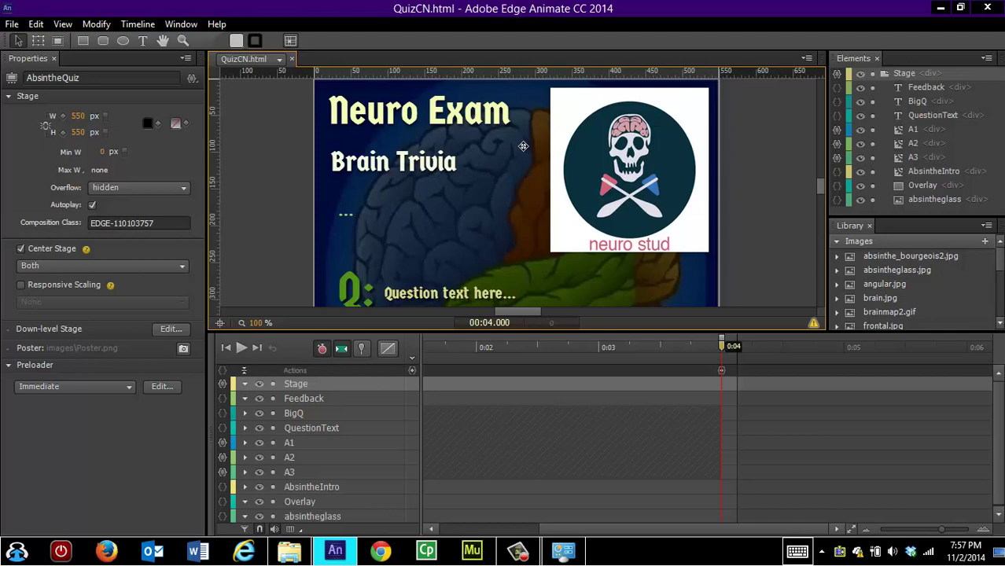
{"action": "double_click", "coordinate": [482, 114]}
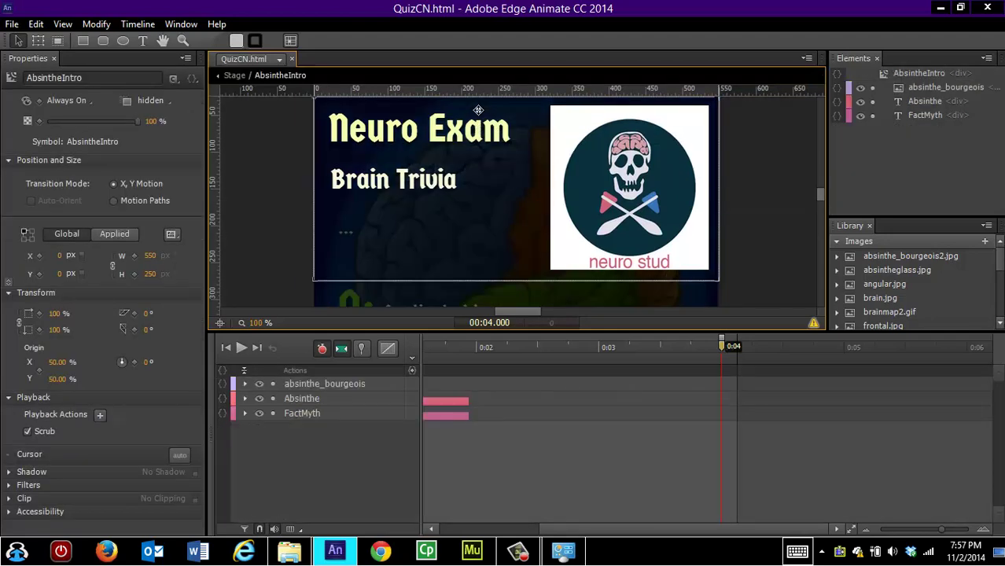
{"action": "left_click", "coordinate": [457, 119]}
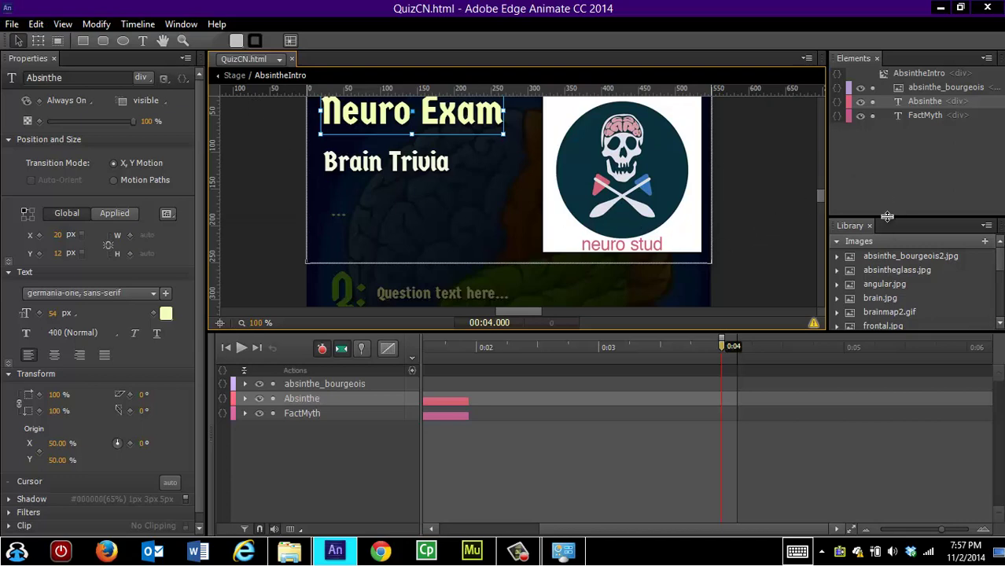
Step: Preview the Neuro Exam quiz in Chrome with Ctrl+Enter, then close the preview tab
{"action": "key", "text": "ctrl+Return"}
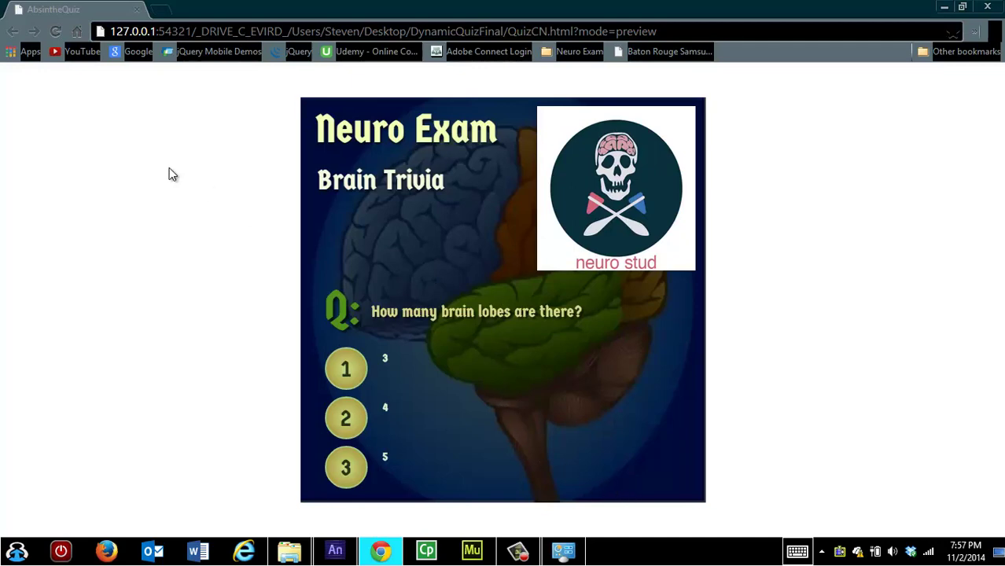
{"action": "left_click", "coordinate": [138, 10]}
Step: Switch to the AbsintheQuiz.html document from the open-documents list
{"action": "left_click", "coordinate": [276, 60]}
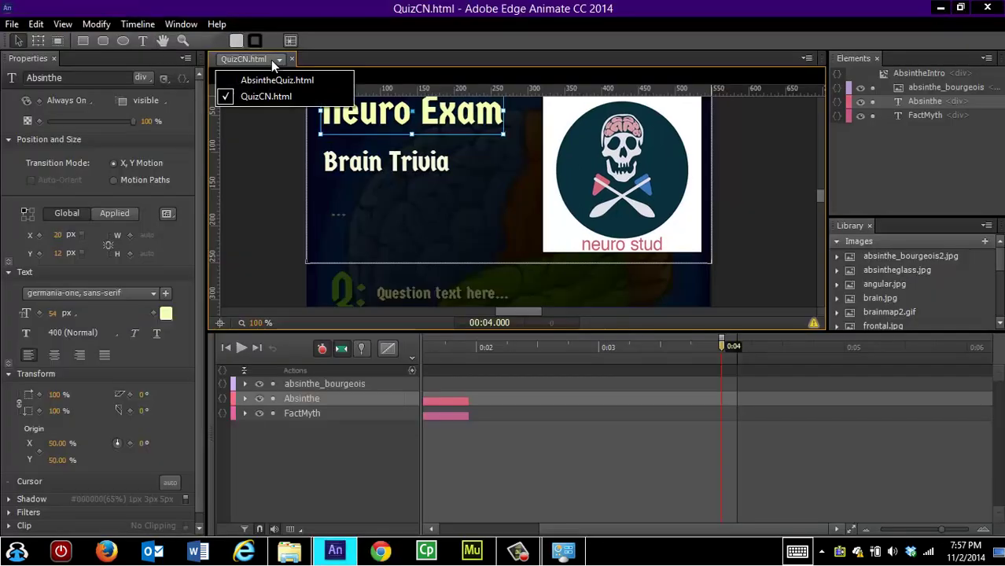
{"action": "left_click", "coordinate": [275, 77]}
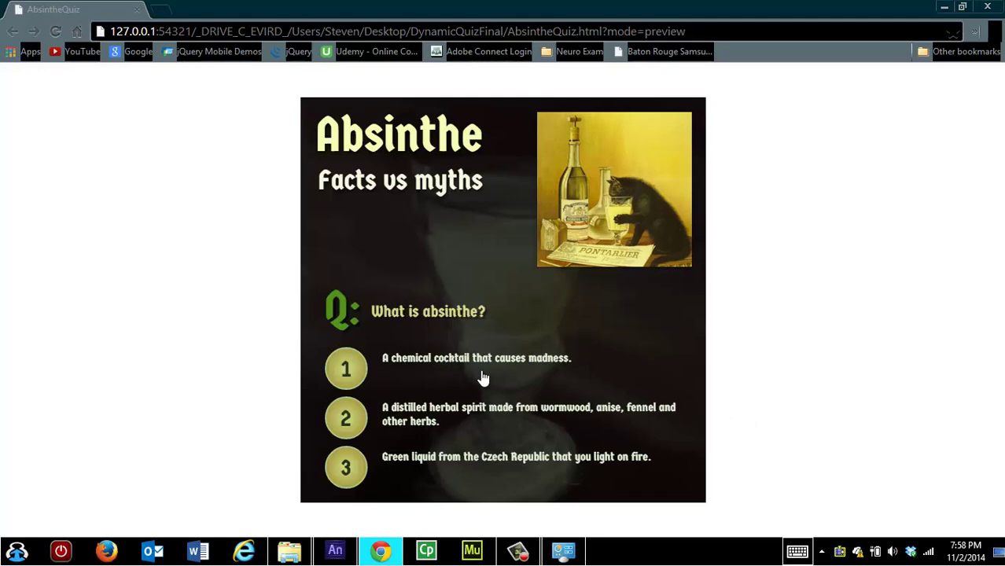
Step: Pick the distilled herbal spirit answer to "What is absinthe?" to get Correct!
{"action": "left_click", "coordinate": [347, 418]}
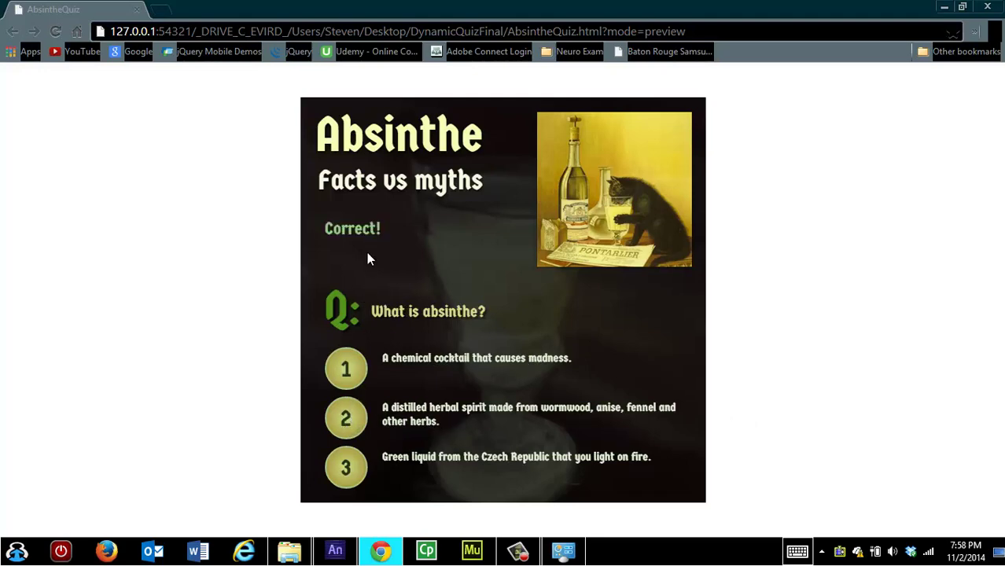